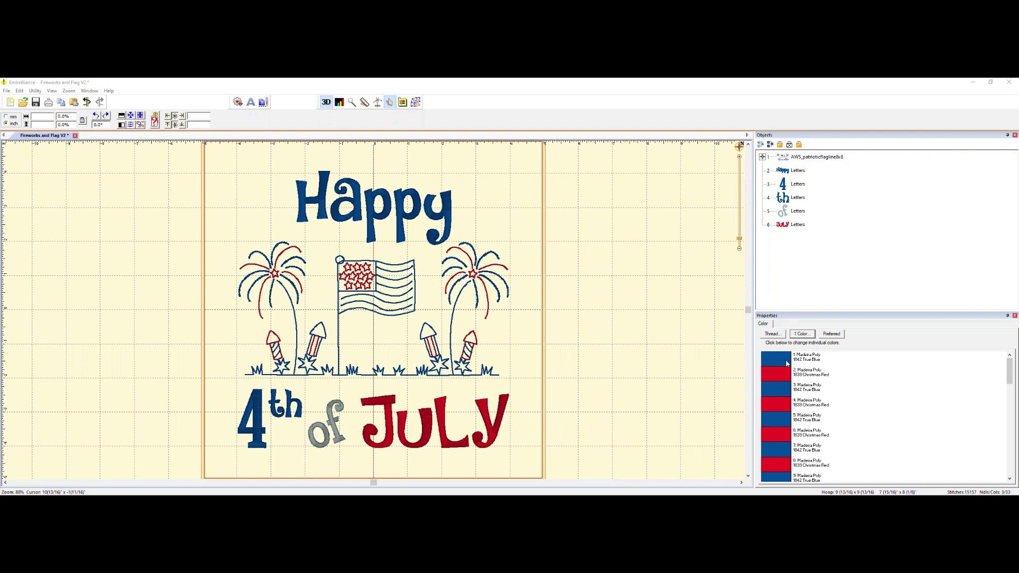
Replace the True Blue thread across the whole page with Madeira Poly 1555 Carbon Paper navy.
right_click(768, 391)
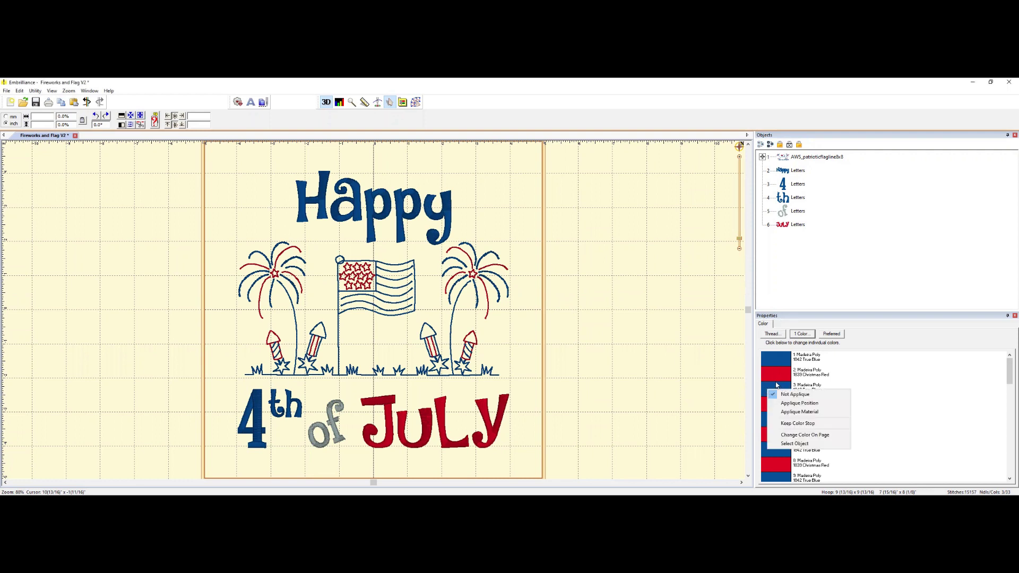
left_click(775, 432)
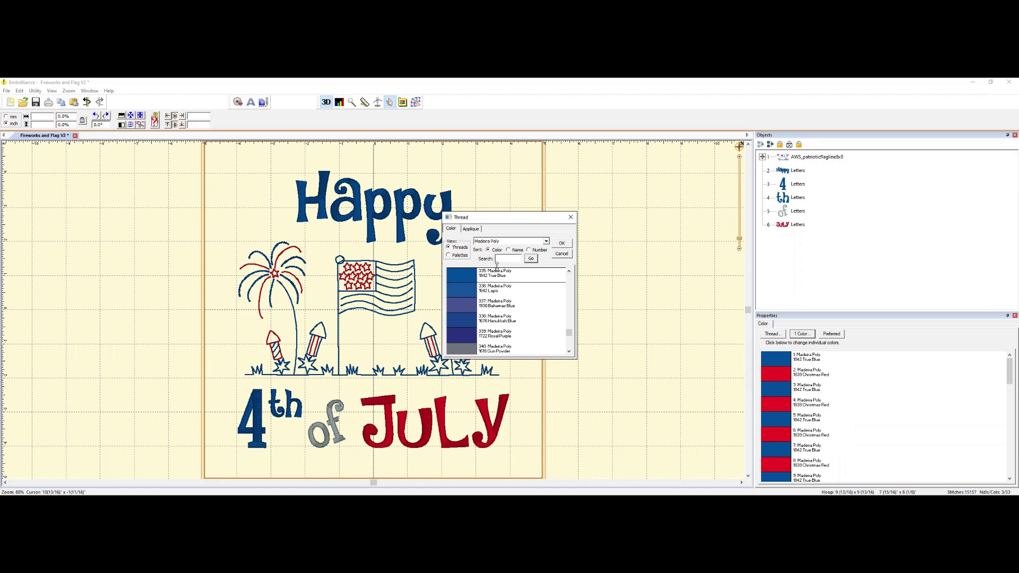
left_click(569, 272)
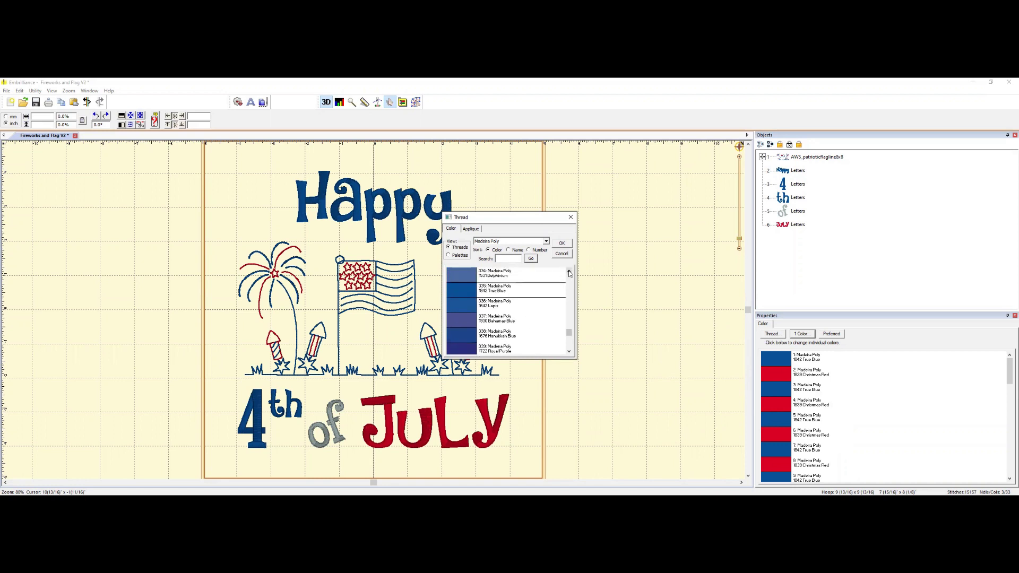
left_click(570, 273)
left_click(570, 273)
left_click_drag(570, 273, 570, 273)
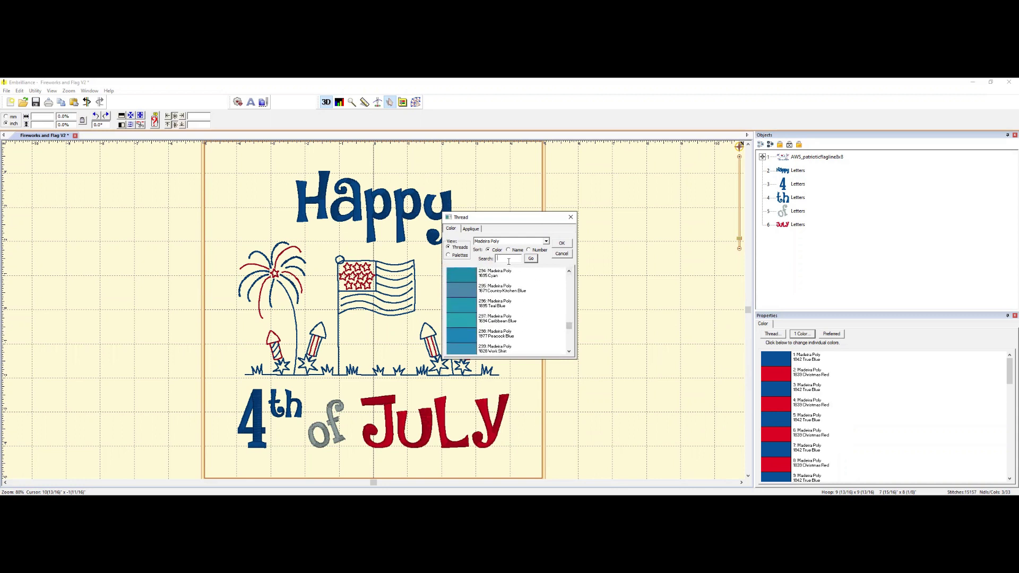
left_click(509, 260)
left_click(531, 260)
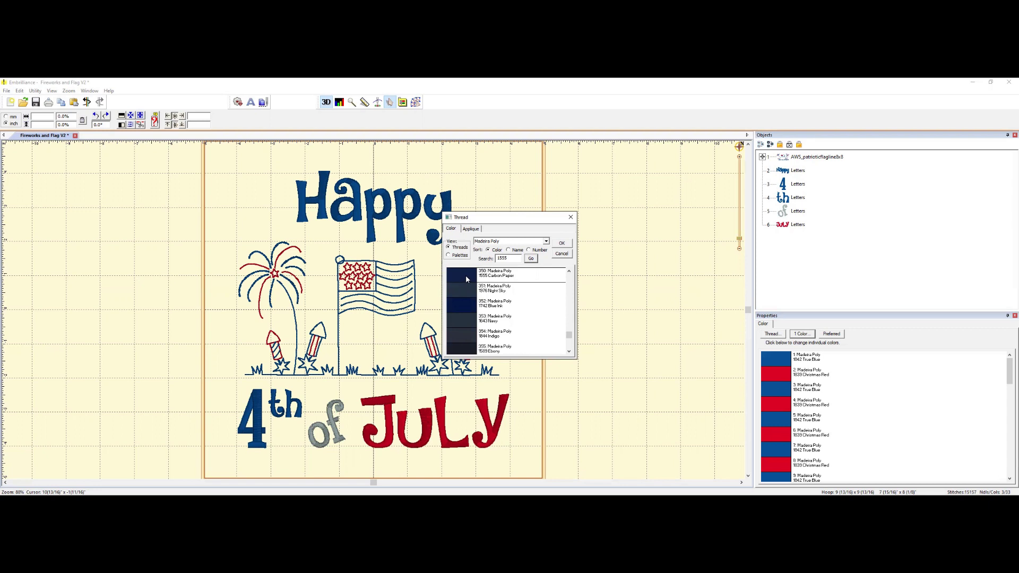
left_click(461, 278)
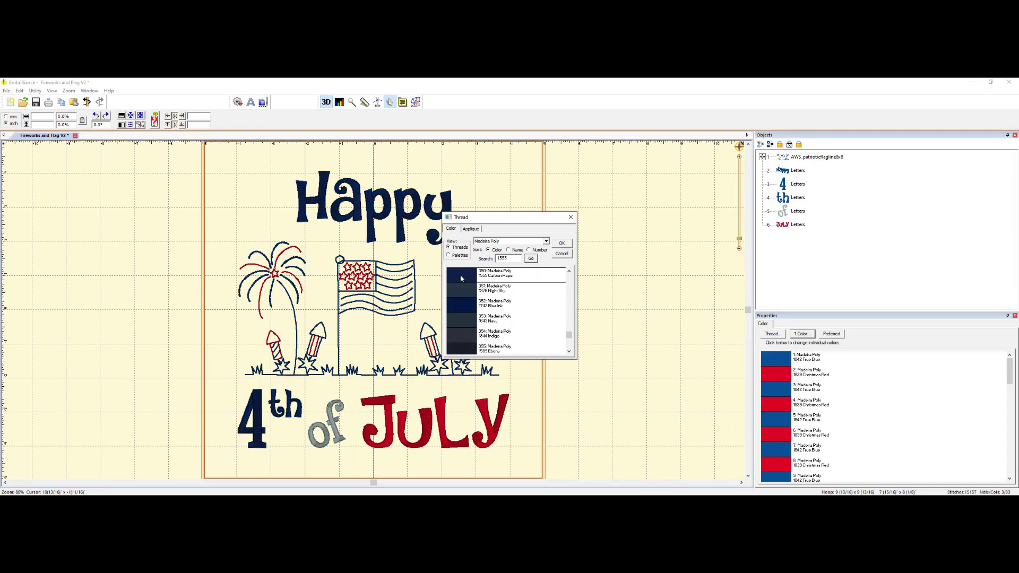
left_click(562, 246)
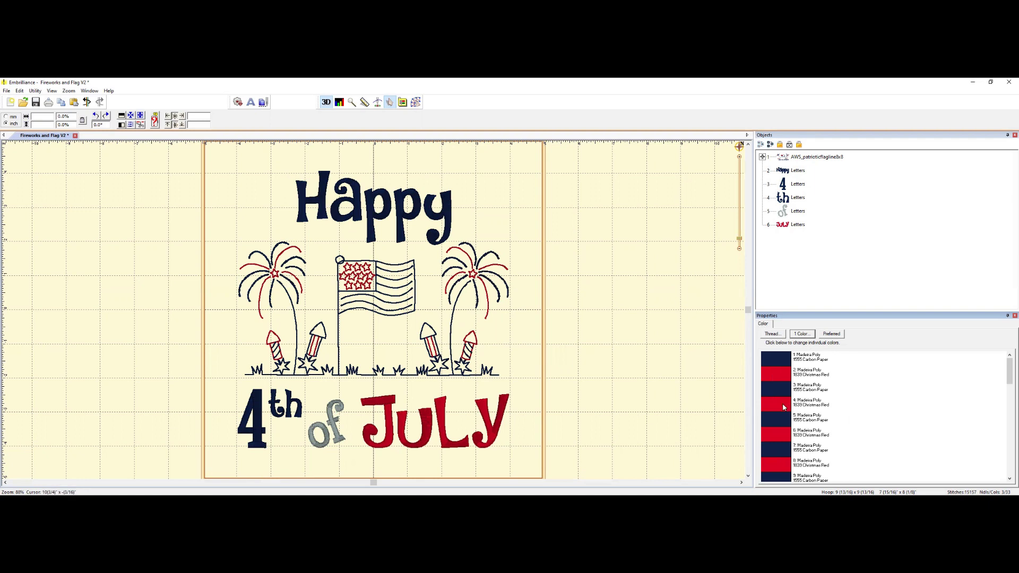
Swap the Christmas Red thread page-wide for Madeira Poly 1509 Rhubarb from the thread list.
right_click(770, 378)
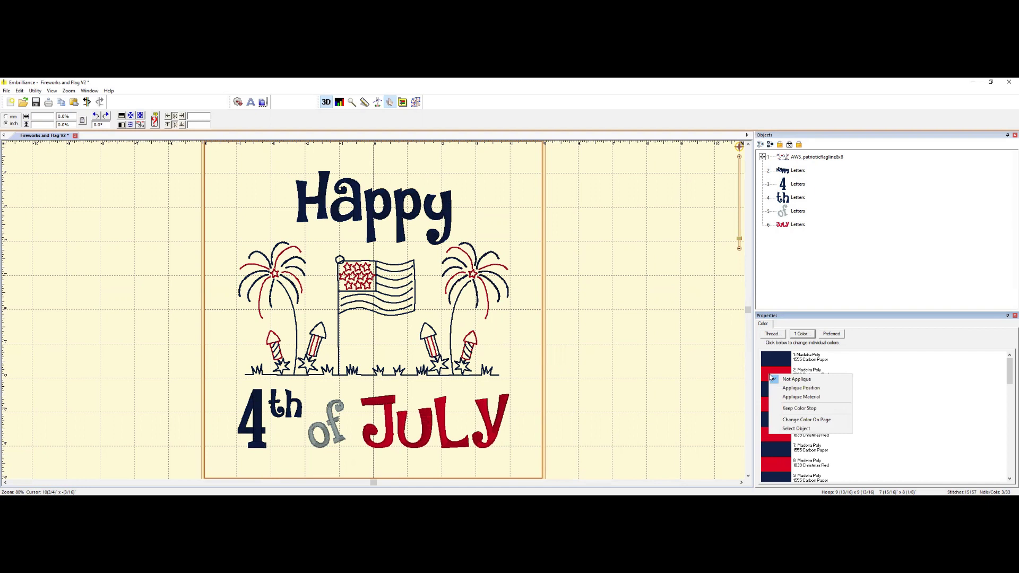
left_click(796, 420)
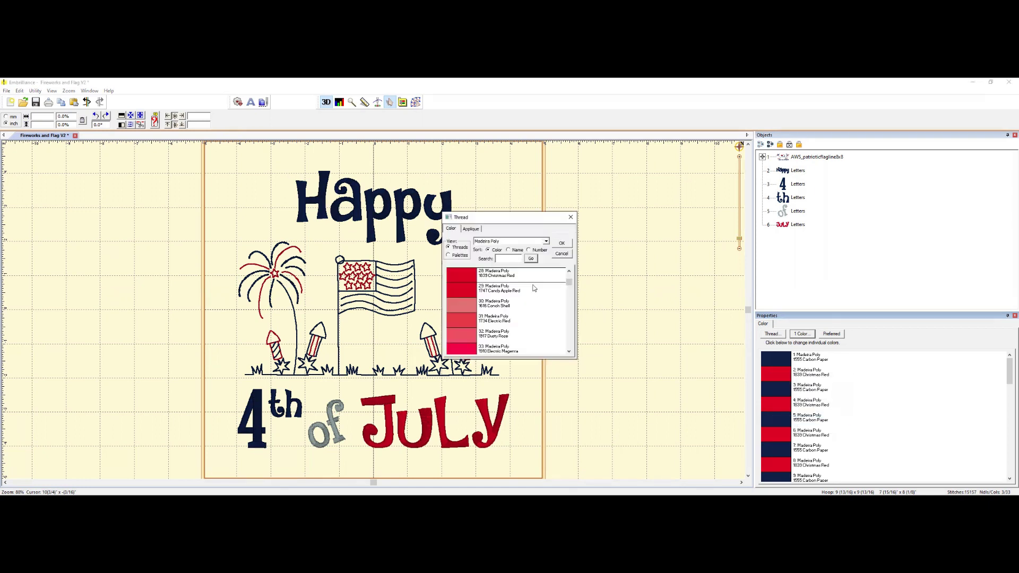
left_click(569, 271)
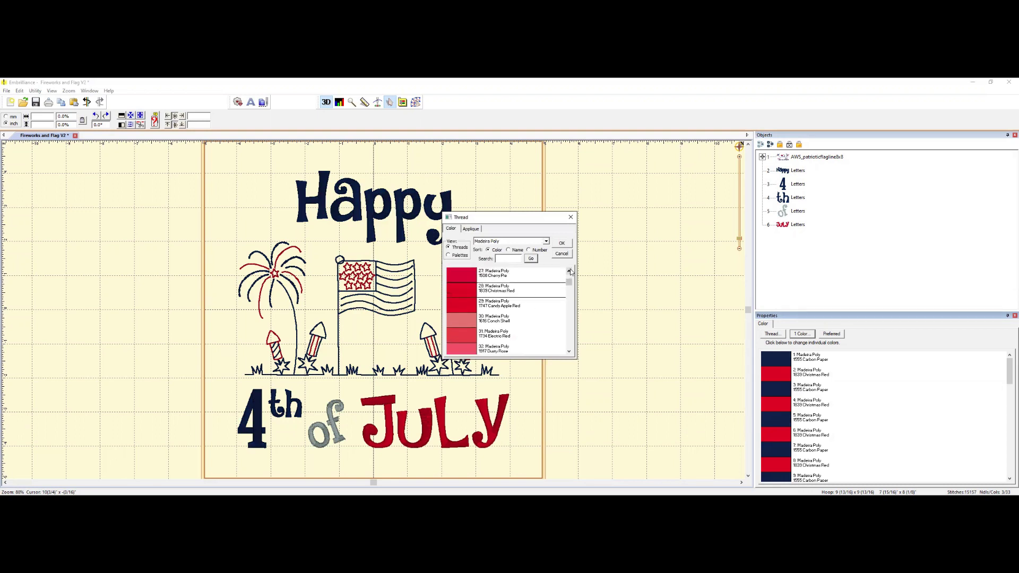
left_click(569, 271)
left_click(569, 271)
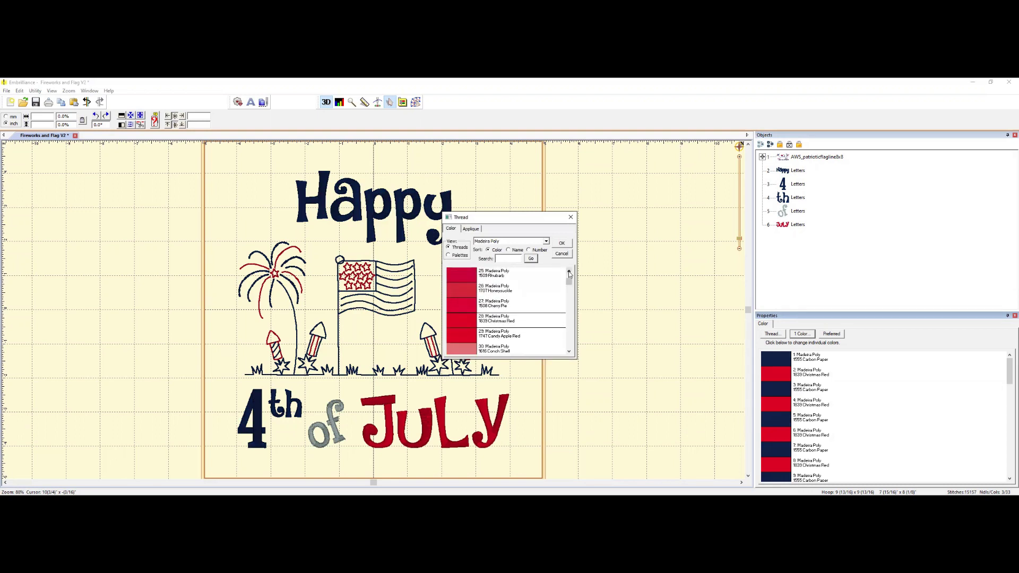
left_click(569, 271)
left_click(569, 272)
left_click(569, 272)
left_click(569, 272)
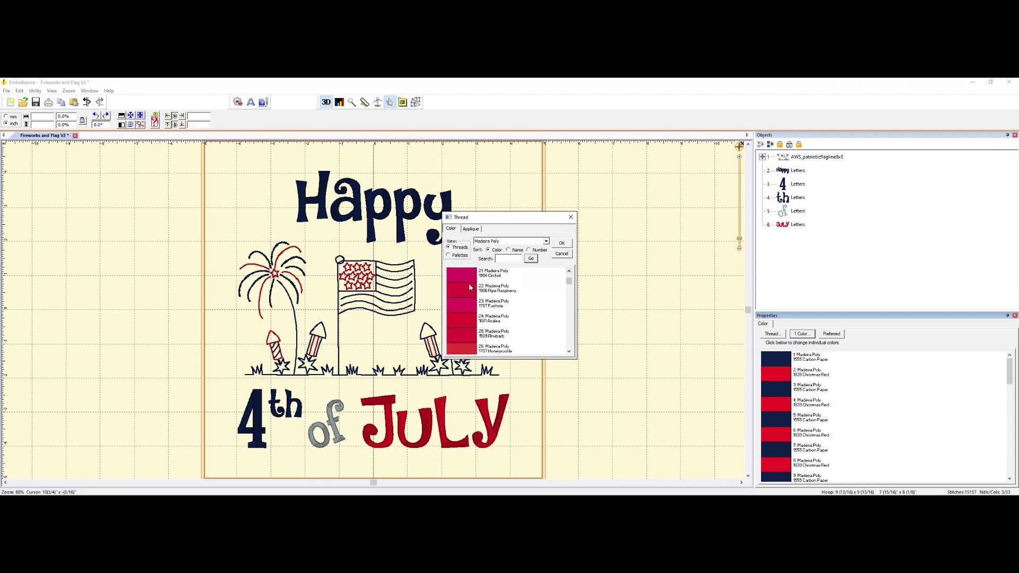
left_click(468, 339)
left_click(563, 244)
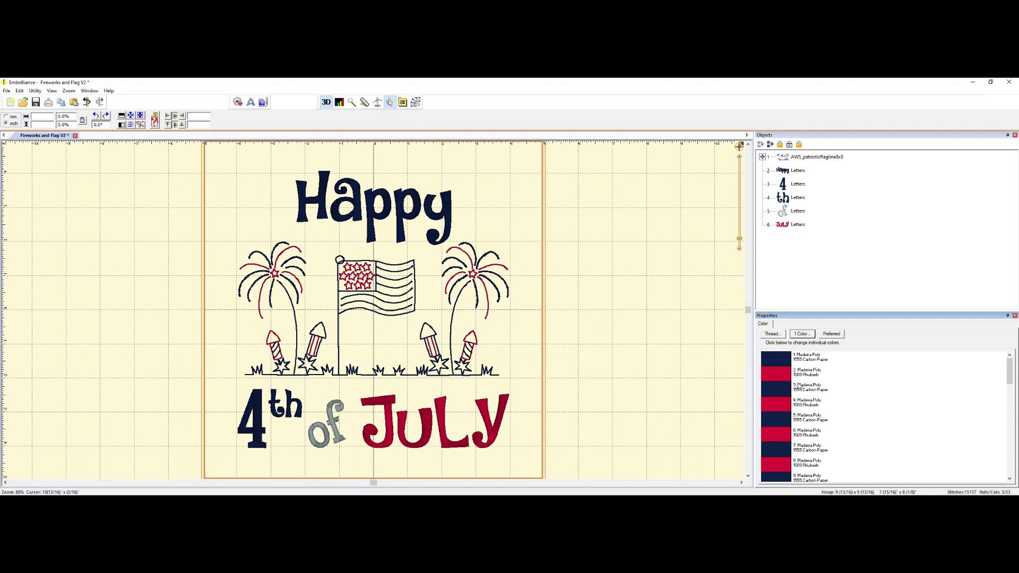
mouse_move(1007, 383)
left_mouse_down()
mouse_move(1006, 417)
mouse_move(1007, 378)
left_mouse_up()
Change the Carbon Paper thread on the whole page back to Madeira Poly 1842 True Blue.
right_click(773, 361)
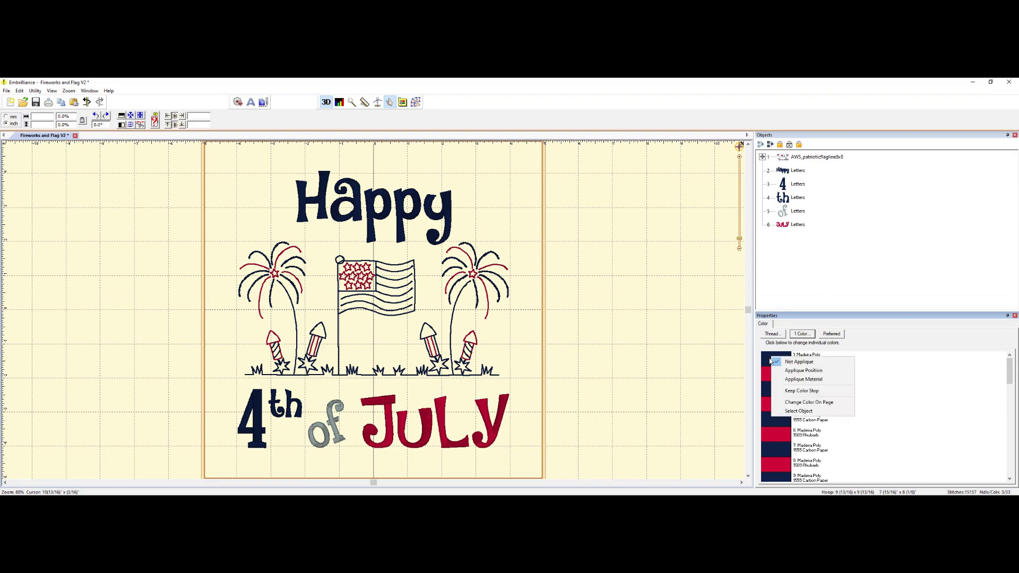
left_click(809, 435)
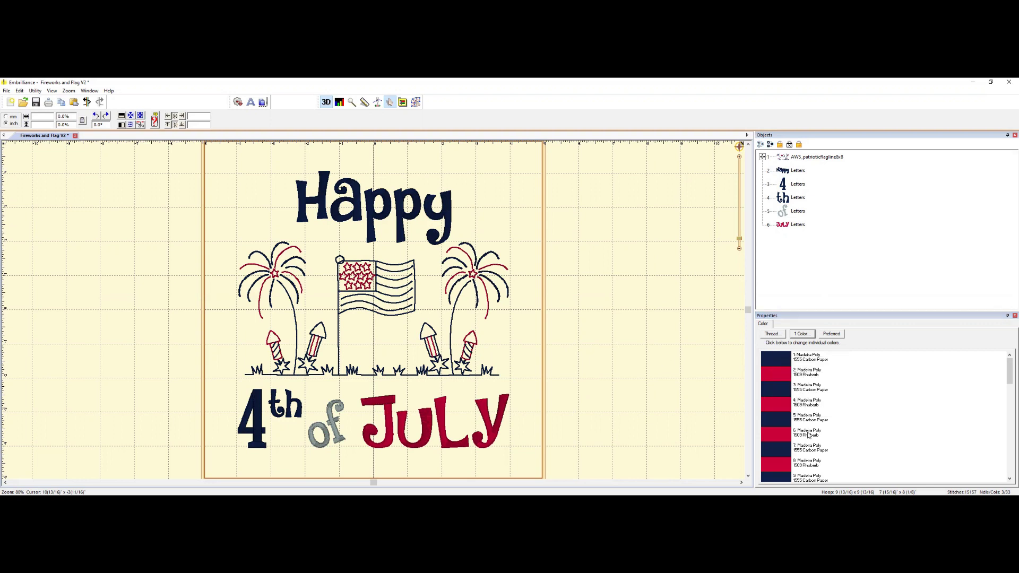
right_click(782, 420)
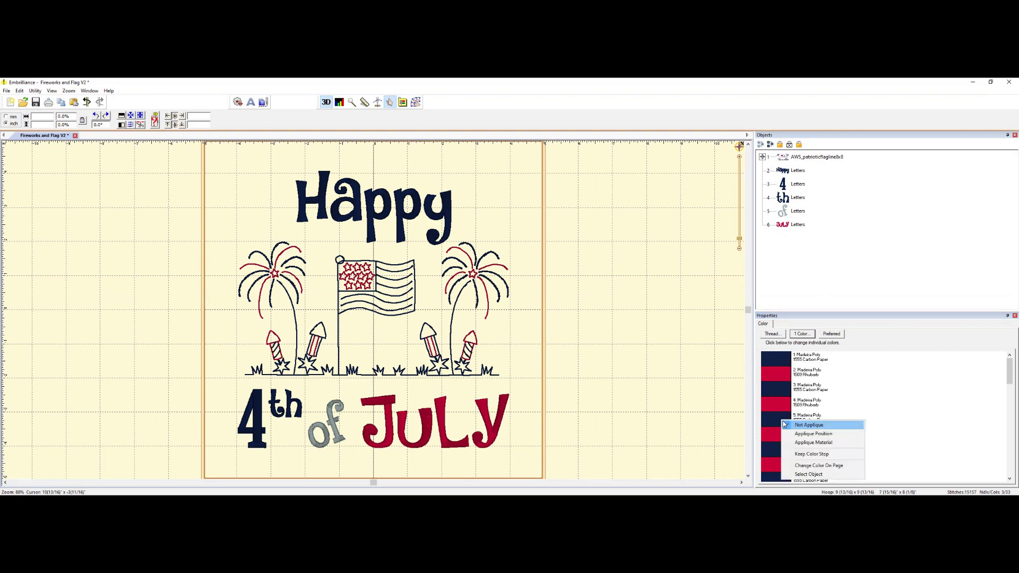
left_click(795, 466)
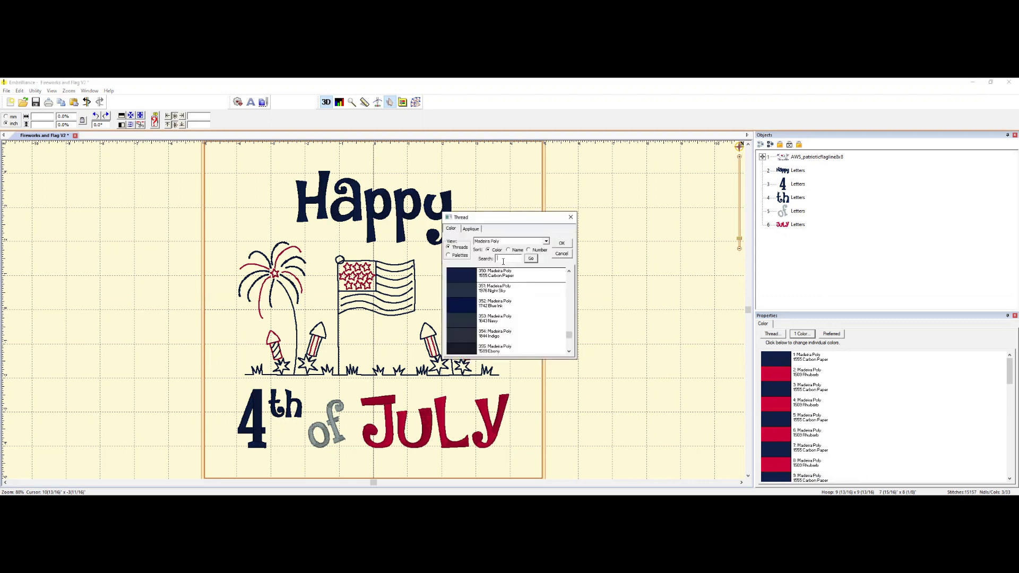
left_click(504, 260)
type("1842")
left_click(531, 258)
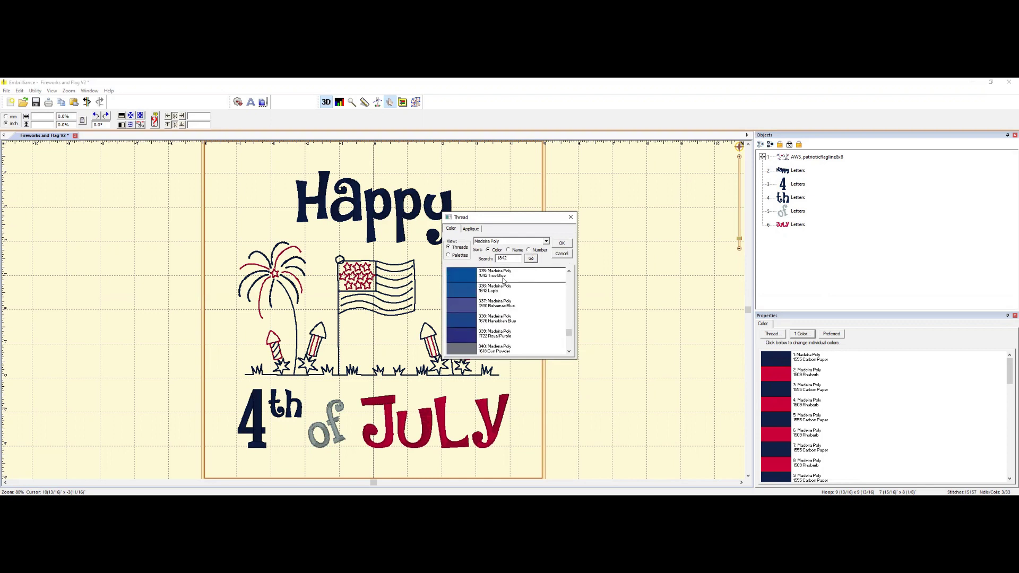
left_click(561, 244)
left_click(559, 244)
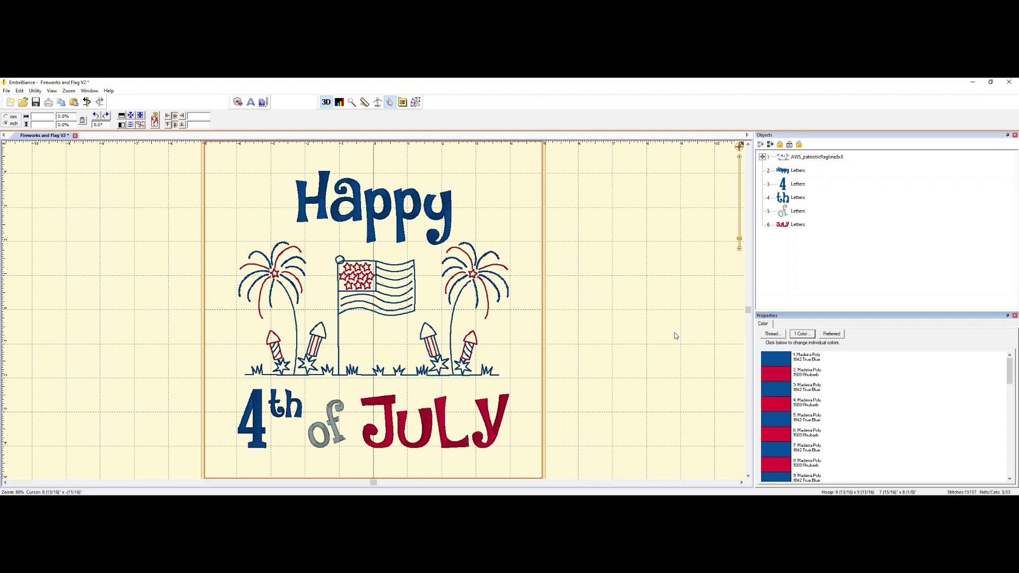
left_click(1008, 395)
scroll(1008, 394, "down", 8)
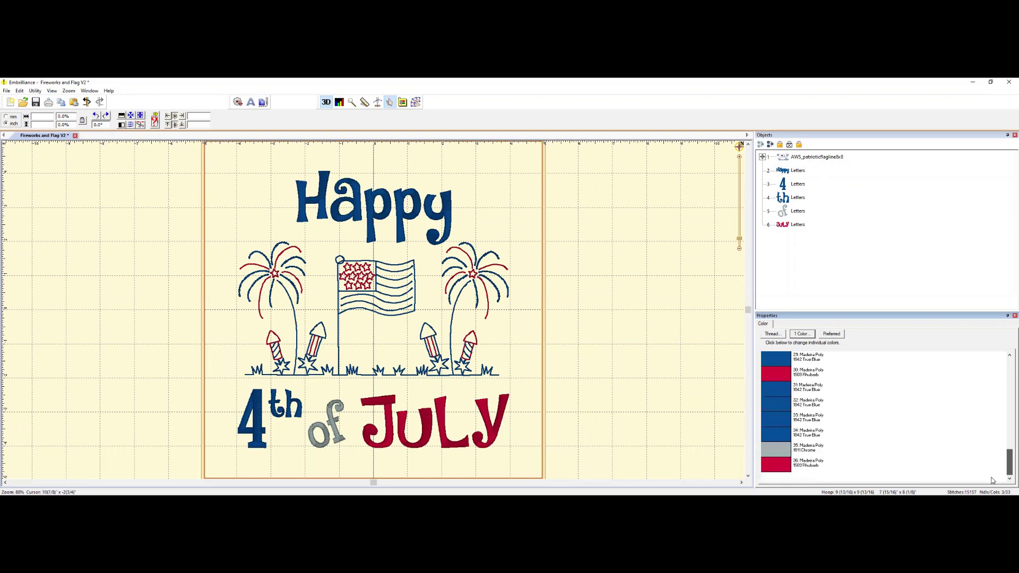
left_click_drag(1010, 457, 1008, 362)
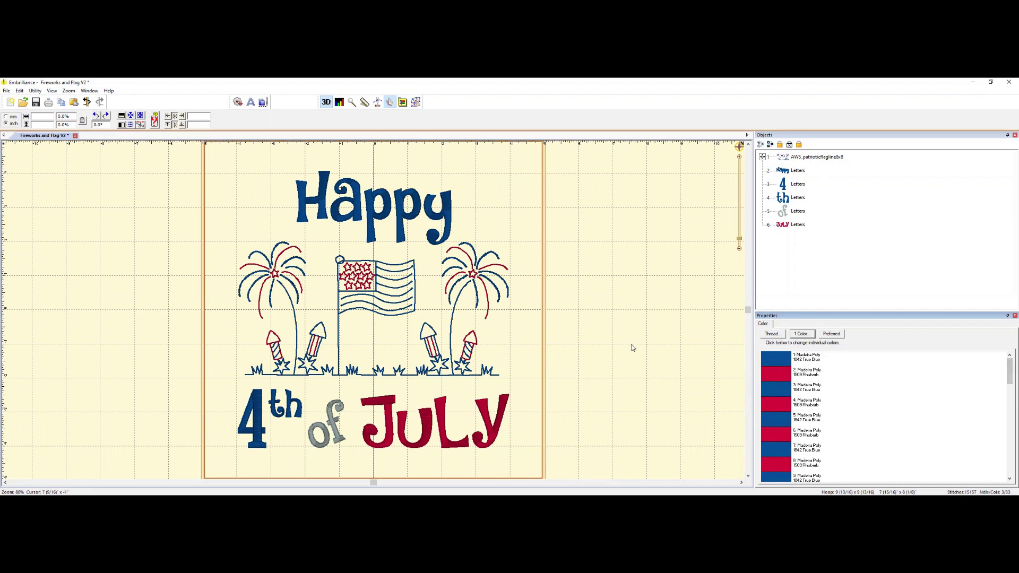